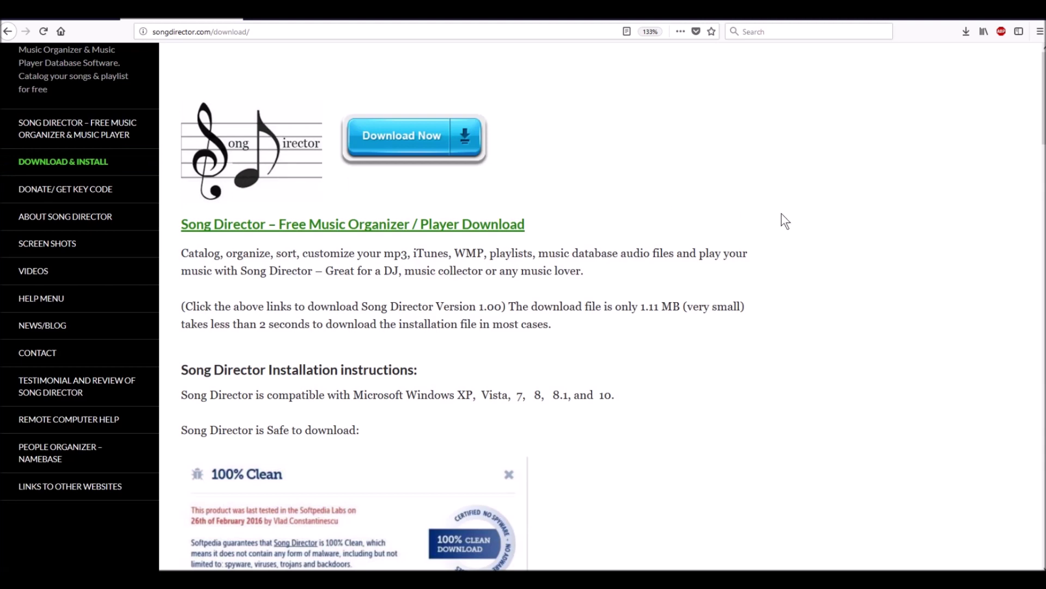
# Step: Scroll down the Song Director Download & Install page to read the installation instructions
pyautogui.scroll(-5, 782, 214)
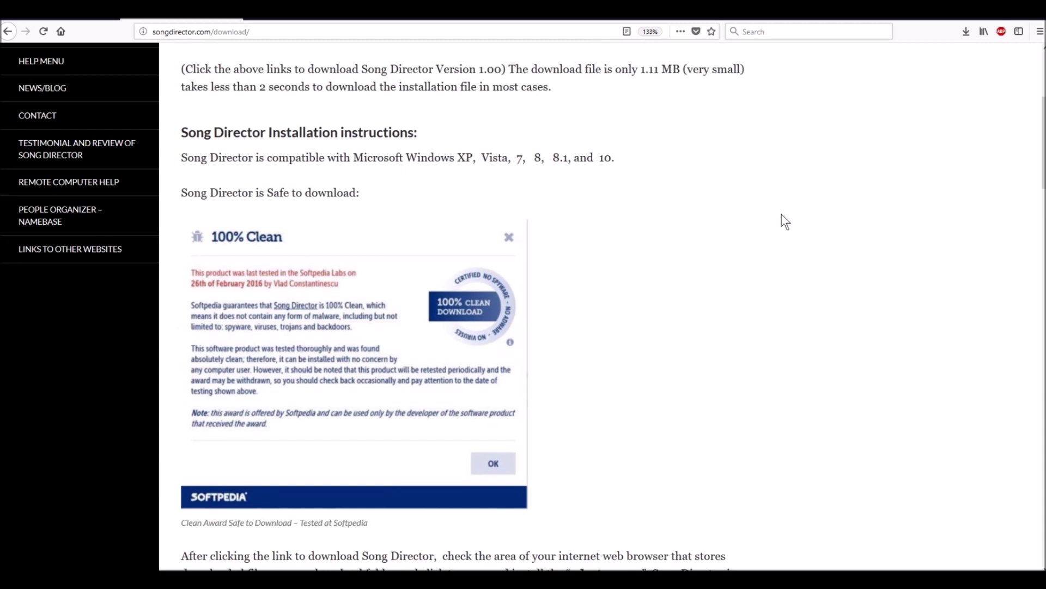
pyautogui.scroll(-3, 782, 214)
pyautogui.scroll(8, 783, 215)
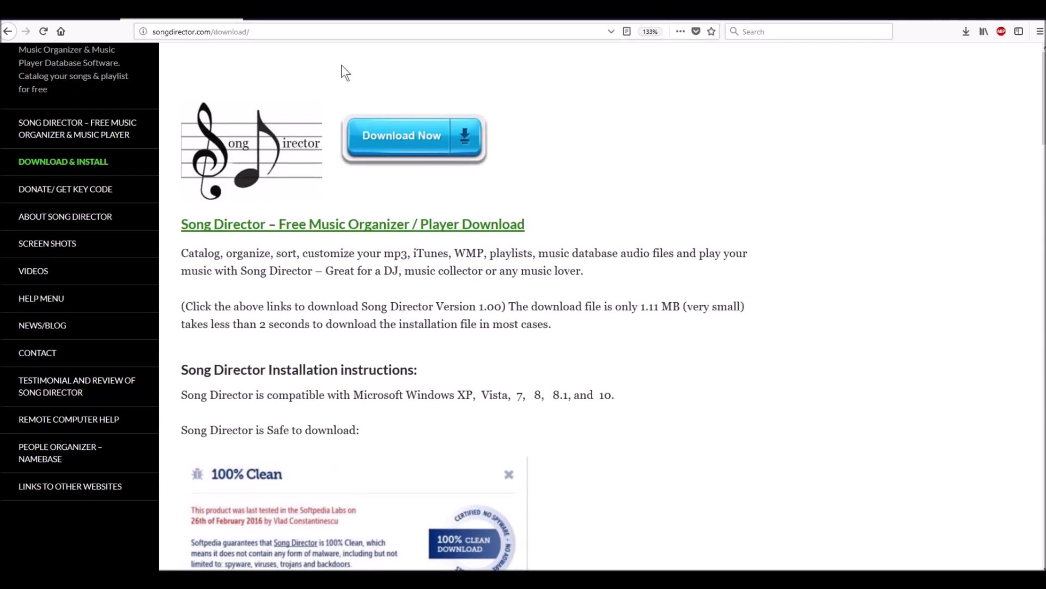
pyautogui.scroll(-1, 676, 335)
pyautogui.scroll(-4, 676, 335)
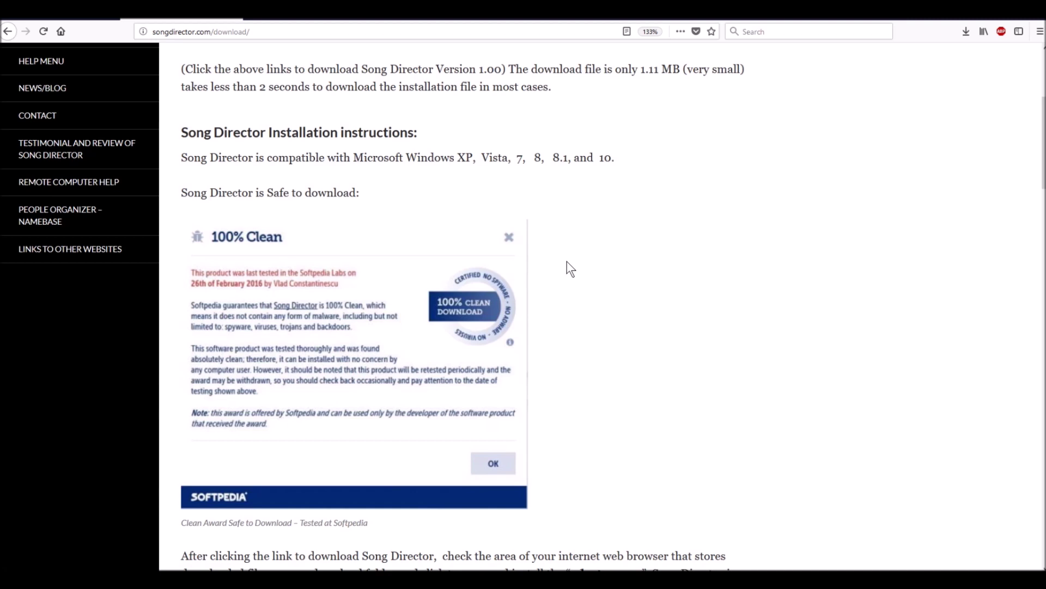
pyautogui.scroll(-3, 567, 263)
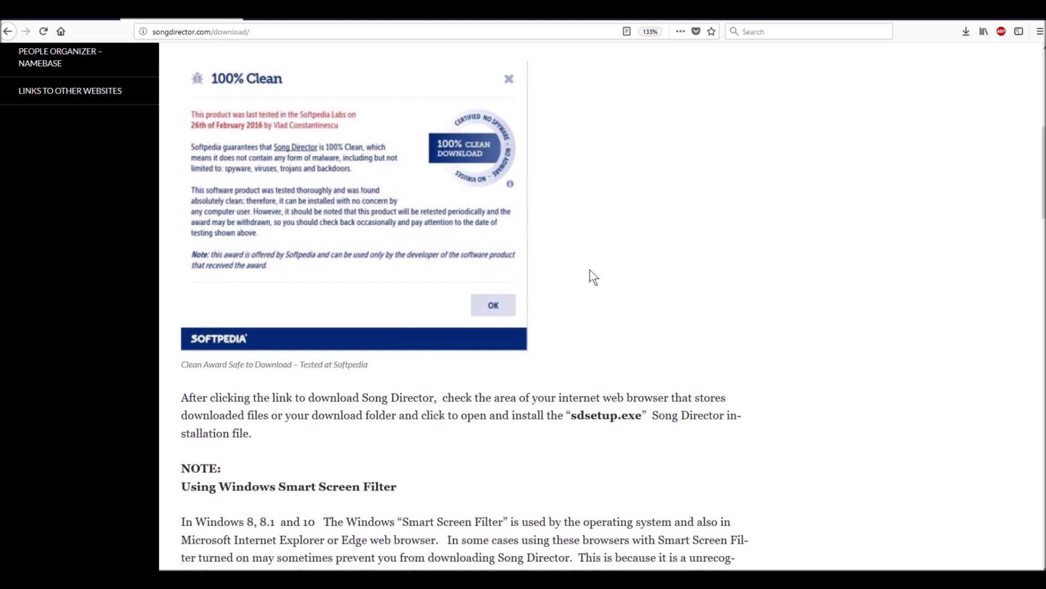
pyautogui.scroll(-4, 590, 269)
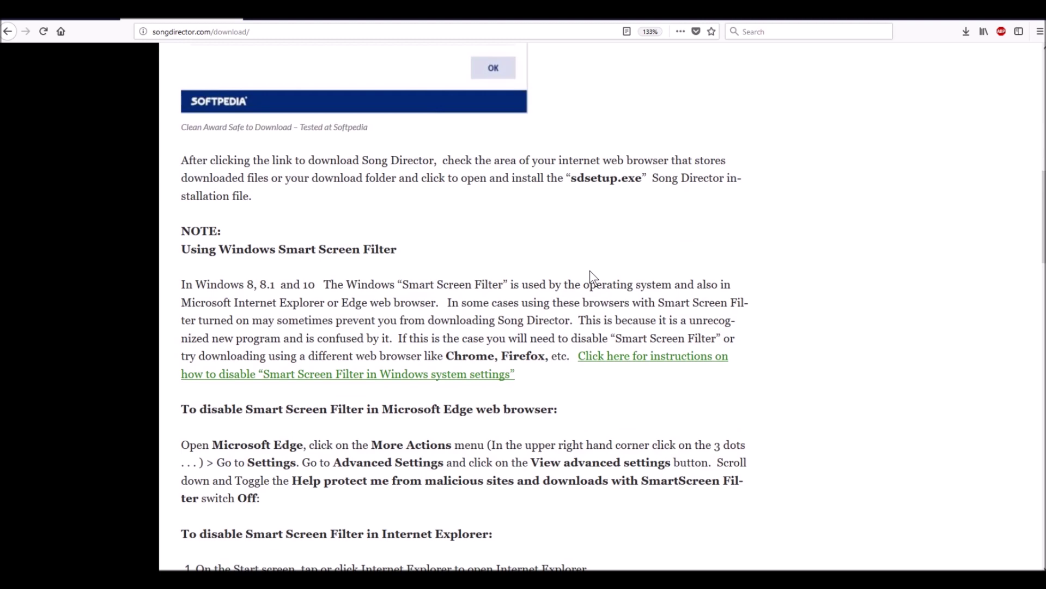
pyautogui.scroll(-4, 590, 270)
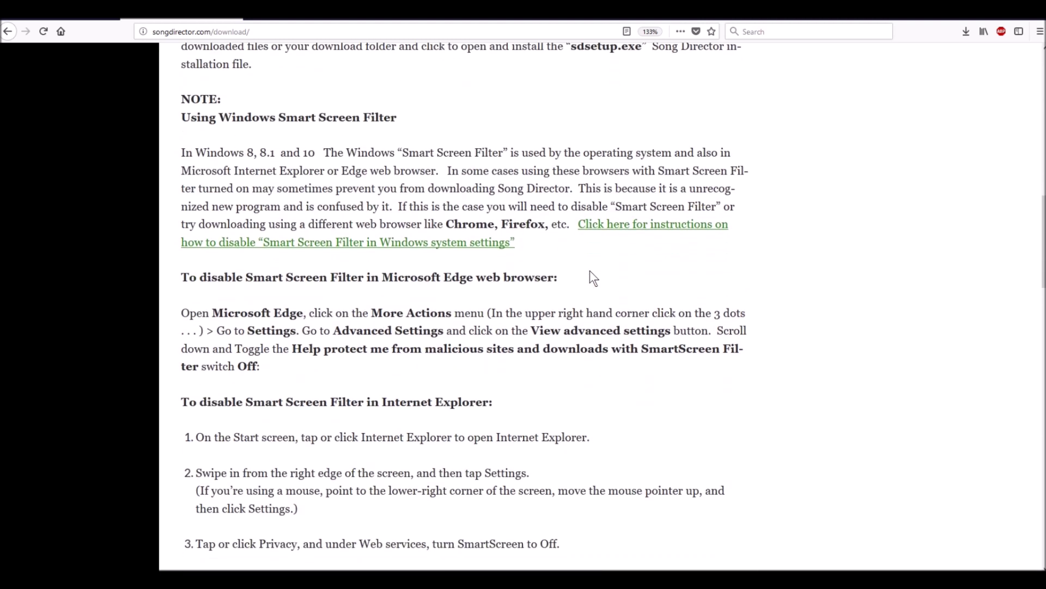
pyautogui.scroll(3, 590, 271)
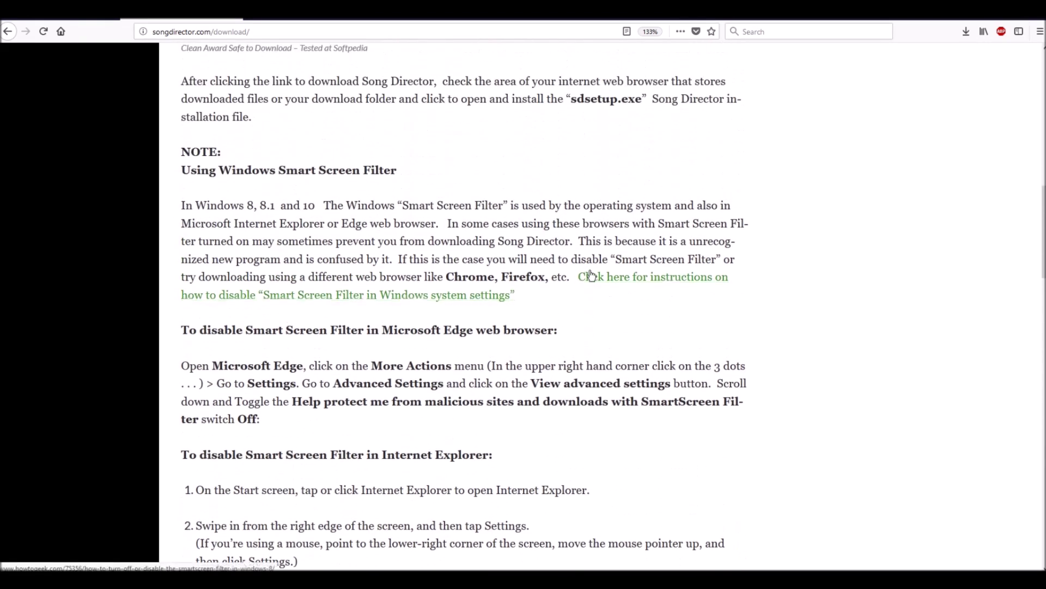
pyautogui.click(591, 275)
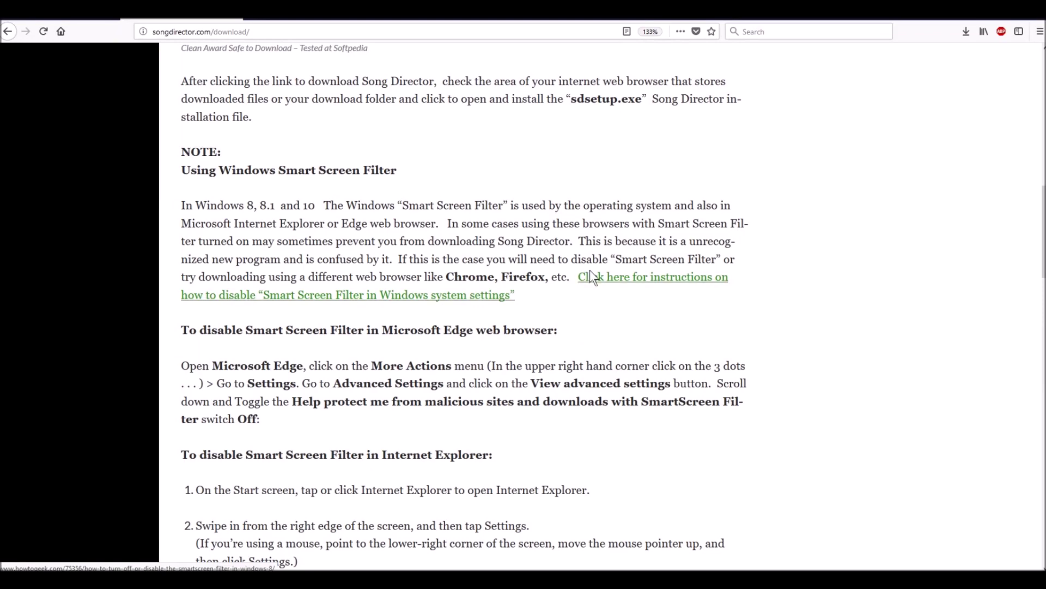
pyautogui.scroll(-8, 591, 276)
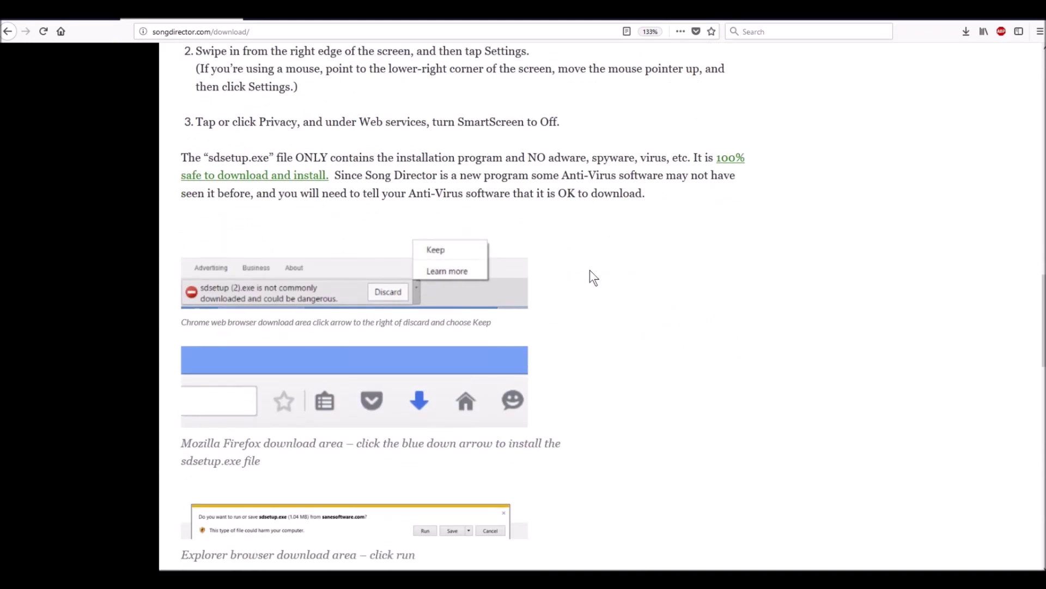
pyautogui.scroll(-8, 590, 270)
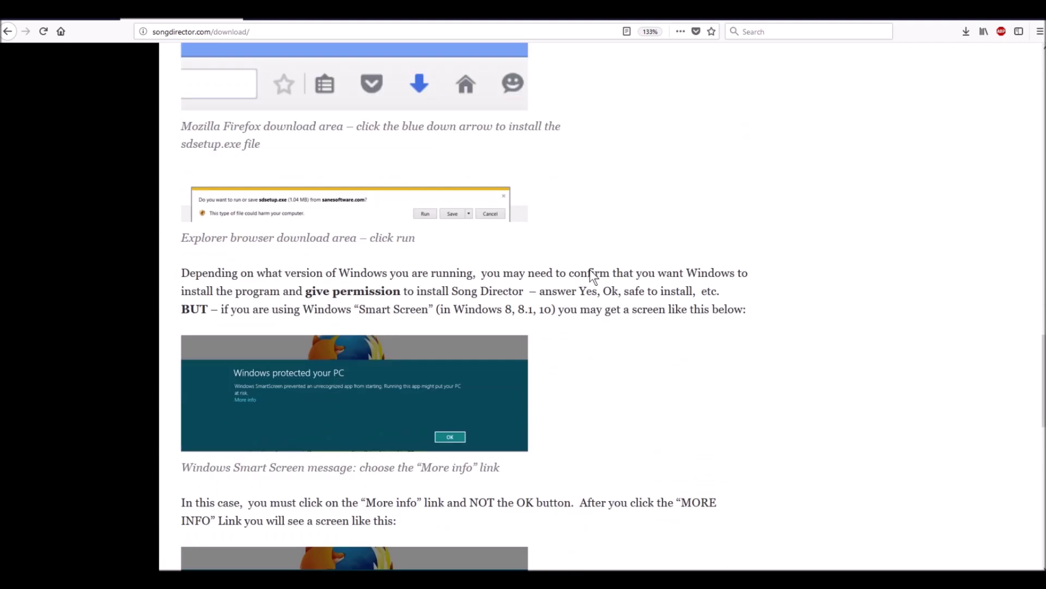
pyautogui.scroll(-4, 592, 274)
pyautogui.scroll(-4, 591, 273)
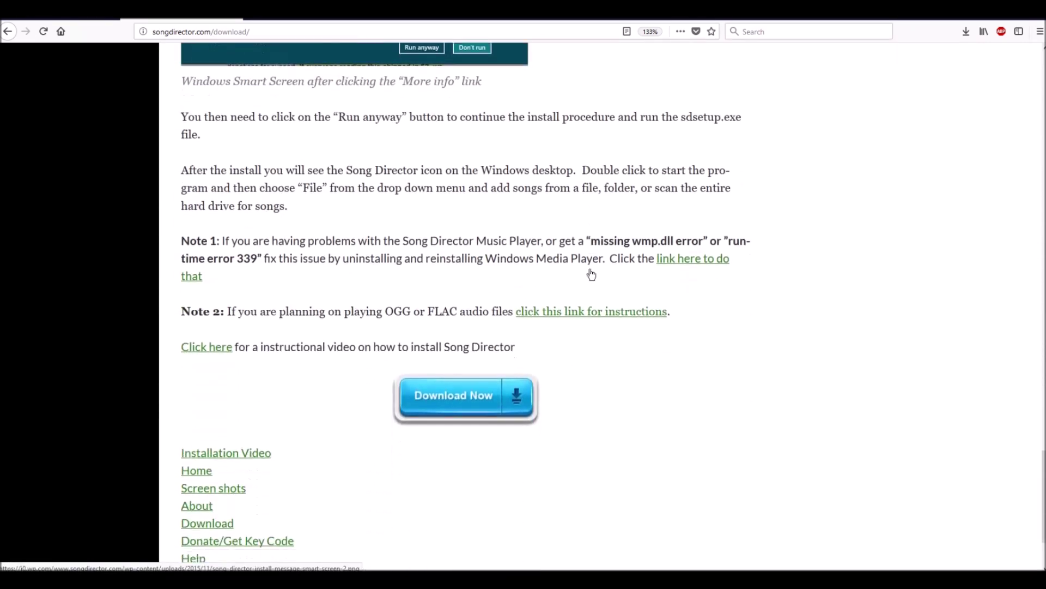
pyautogui.scroll(3, 589, 269)
pyautogui.scroll(18, 590, 270)
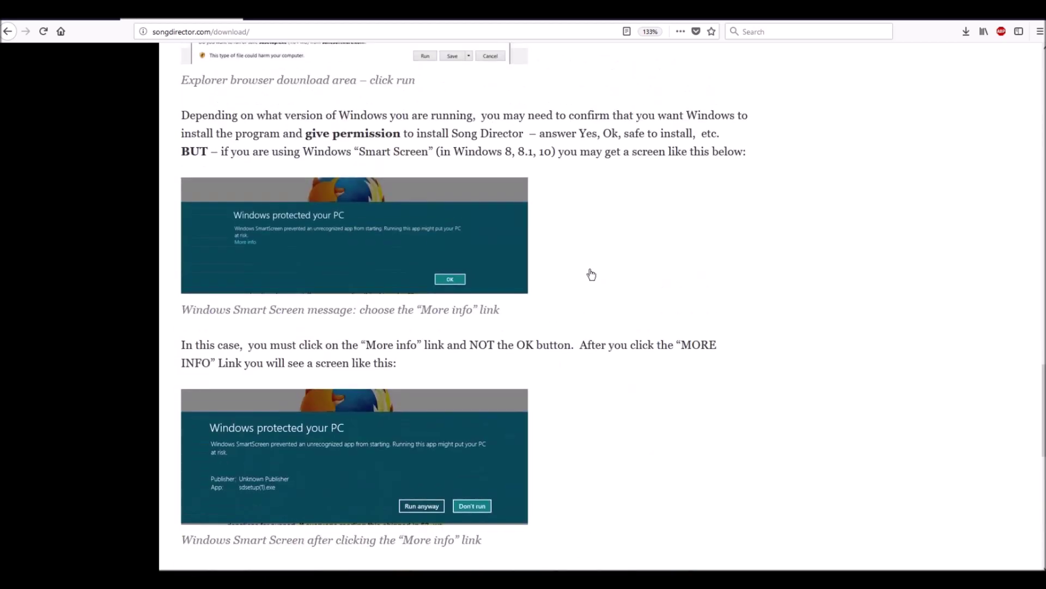
pyautogui.scroll(19, 590, 269)
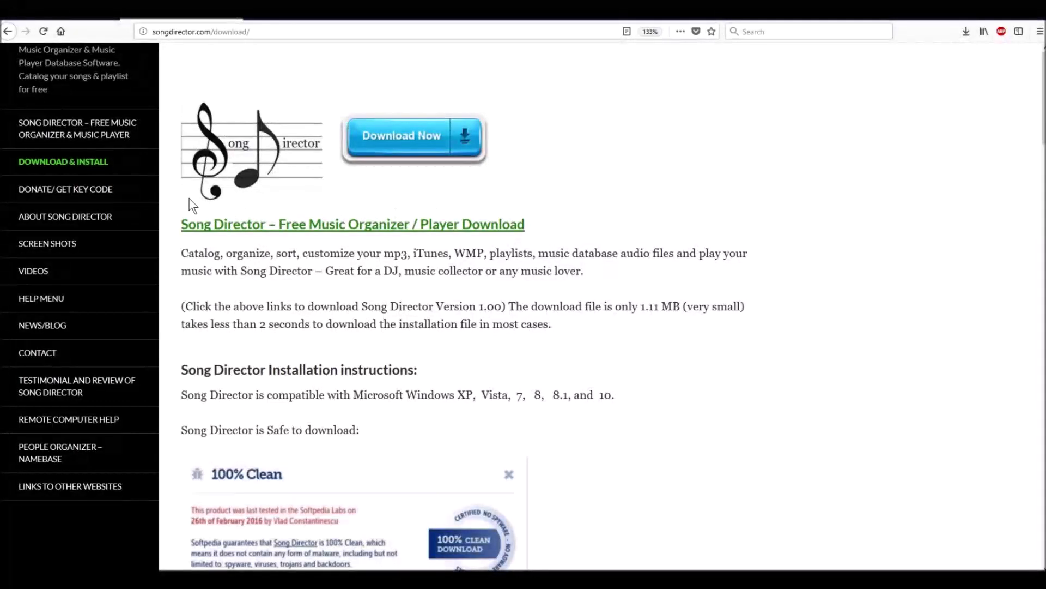
# Step: Go to the Videos page from the sidebar and browse its installation video
pyautogui.click(67, 273)
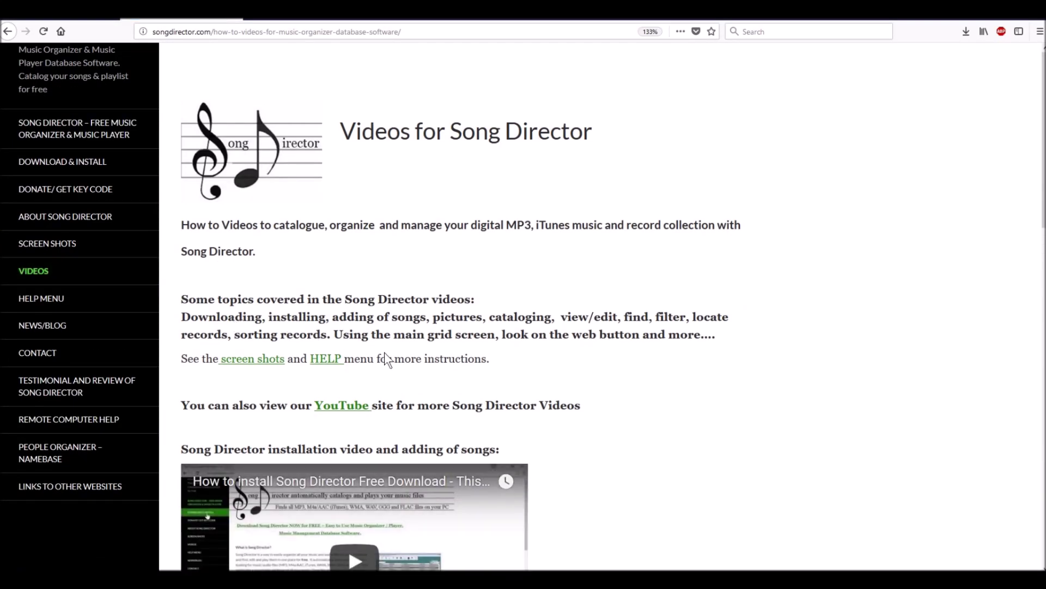
pyautogui.scroll(-3, 402, 354)
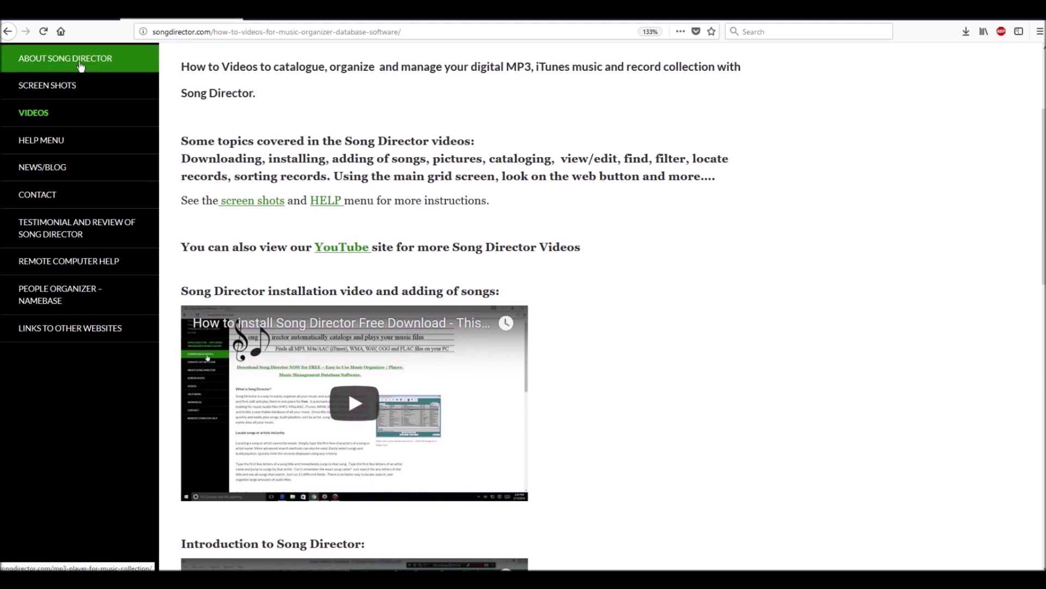
pyautogui.scroll(3, 76, 229)
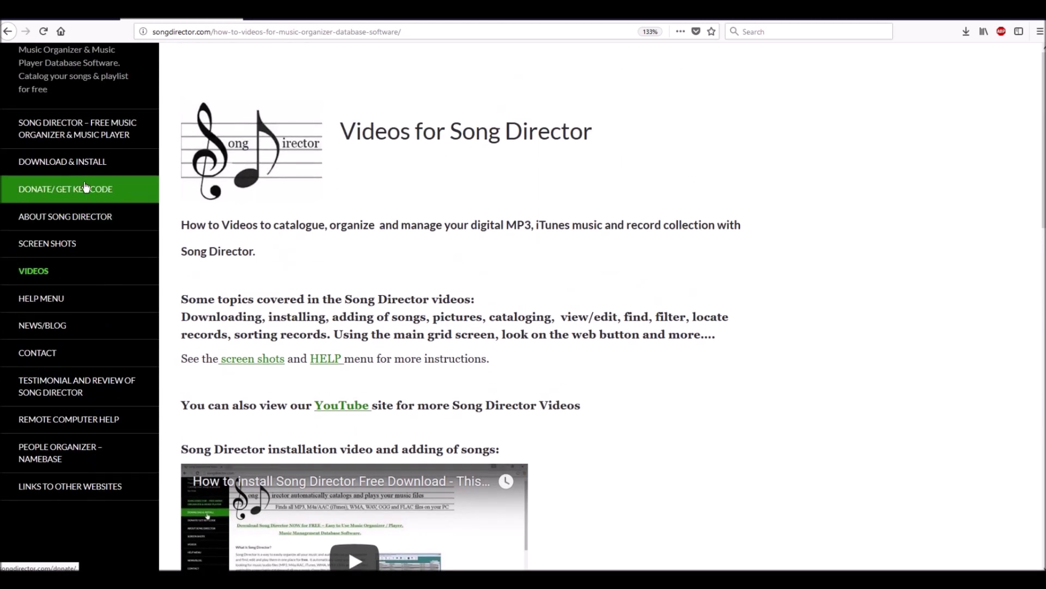
# Step: Download and save sdsetup.exe from the Download page, then view the completed downloads list
pyautogui.click(87, 172)
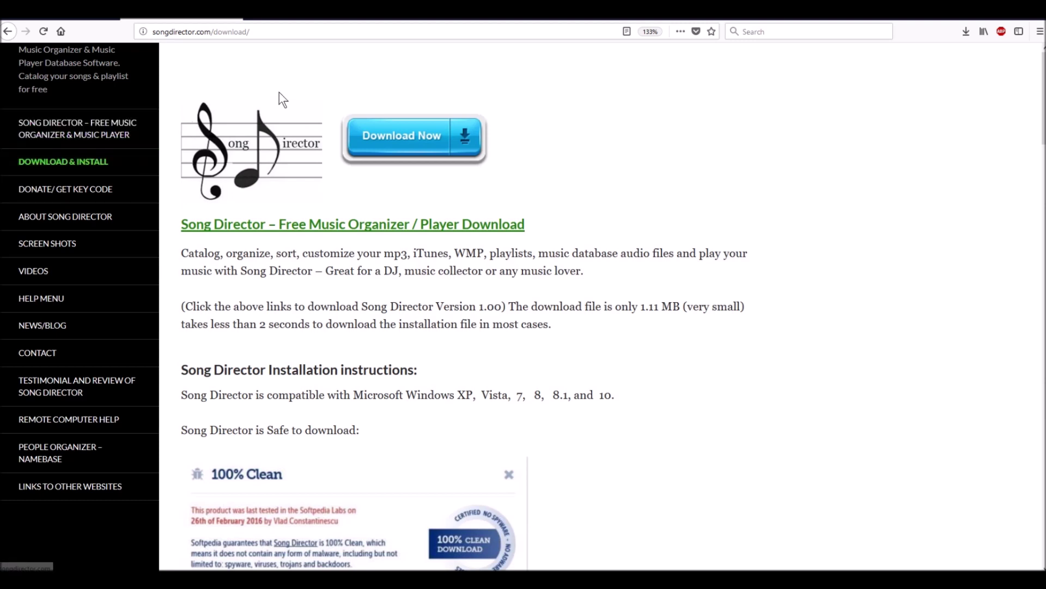
pyautogui.click(394, 152)
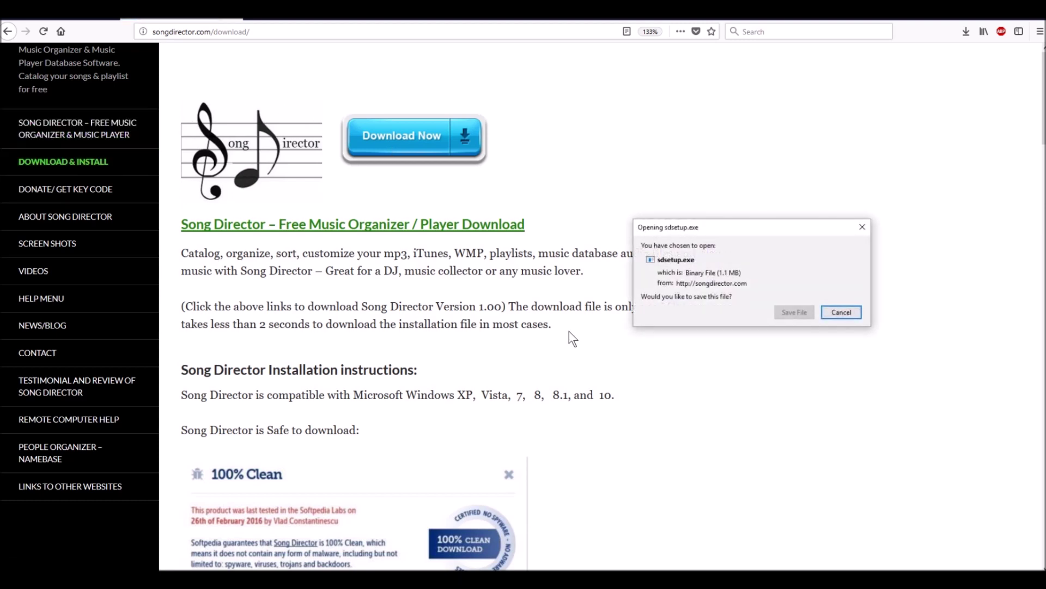
pyautogui.click(804, 312)
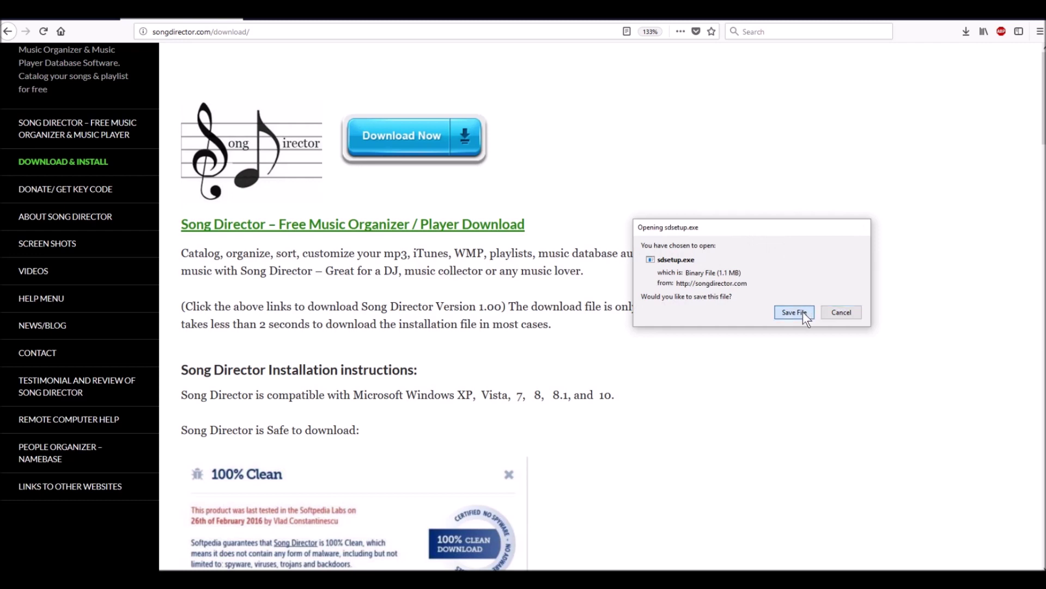
pyautogui.click(967, 31)
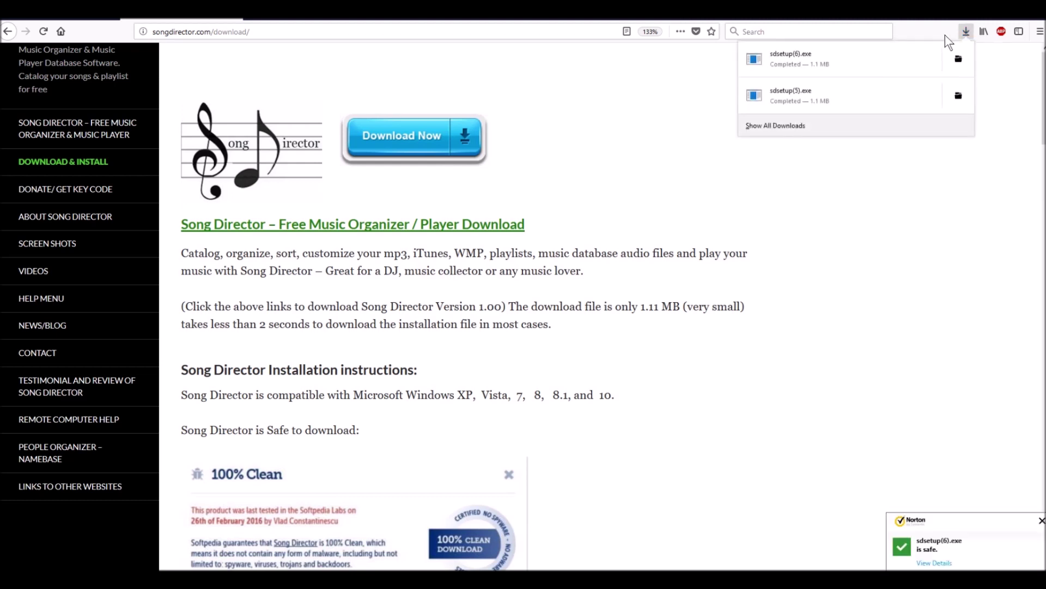
# Step: Launch sdsetup(6).exe from the Firefox downloads panel
pyautogui.click(882, 55)
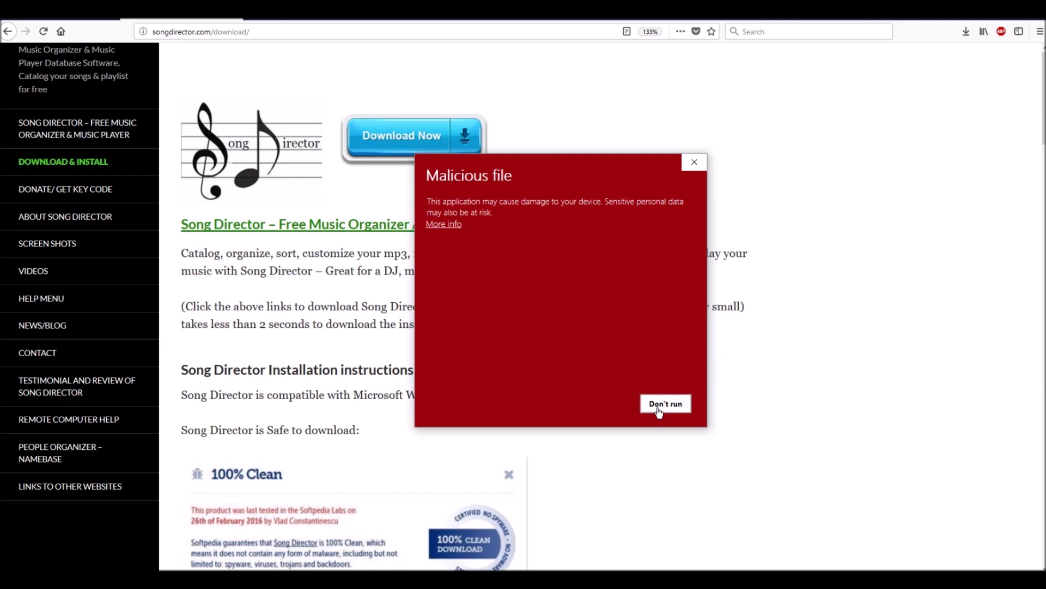
# Step: Show the blocked installer's details under More info and choose Run anyway
pyautogui.click(454, 226)
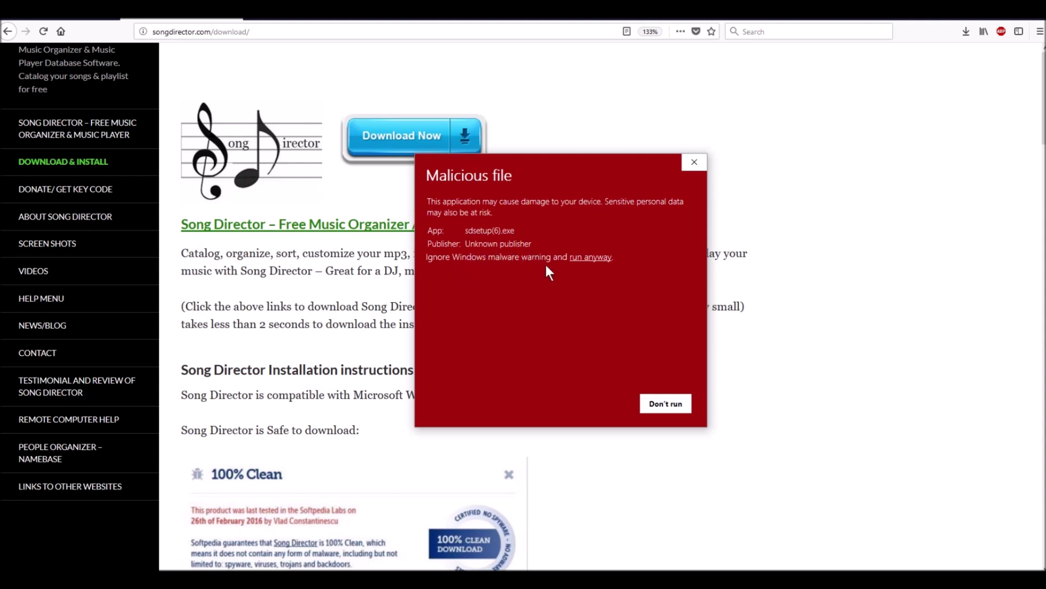
pyautogui.click(590, 257)
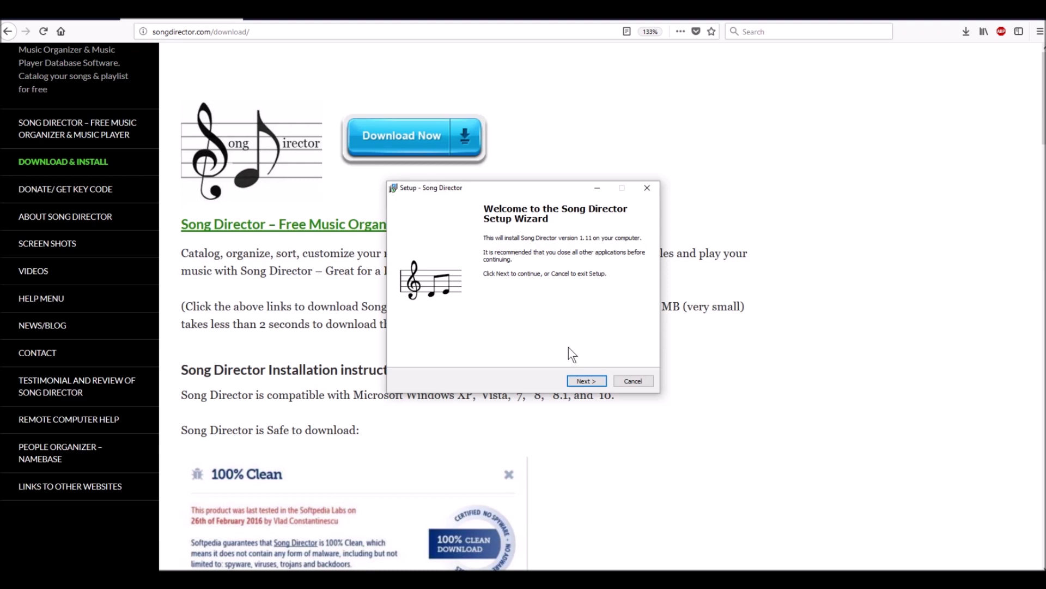
# Step: Cancel the Song Director Setup Wizard and confirm Yes to exit without installing
pyautogui.click(634, 380)
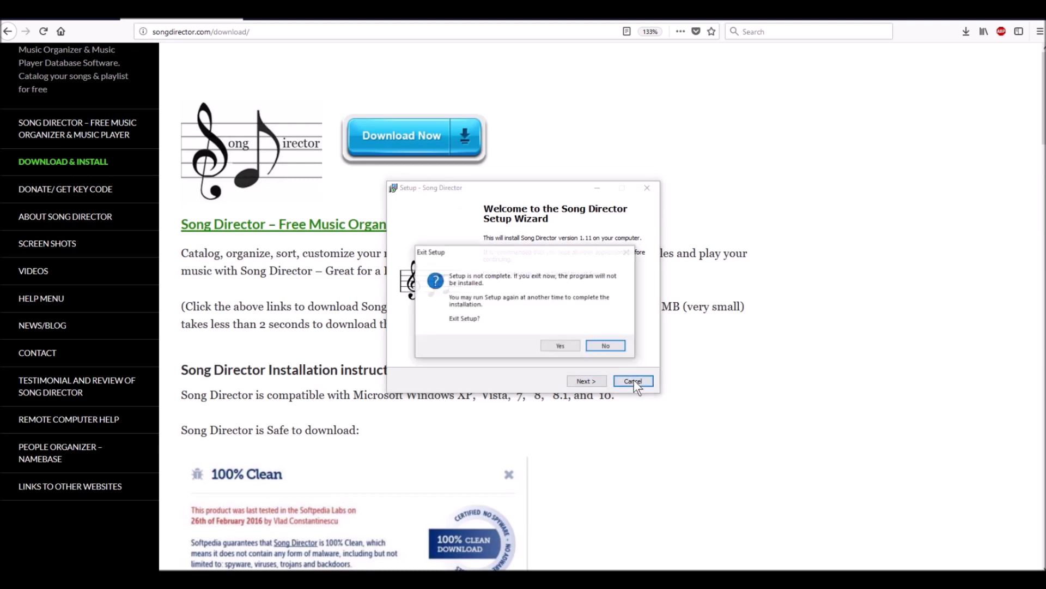
pyautogui.click(570, 348)
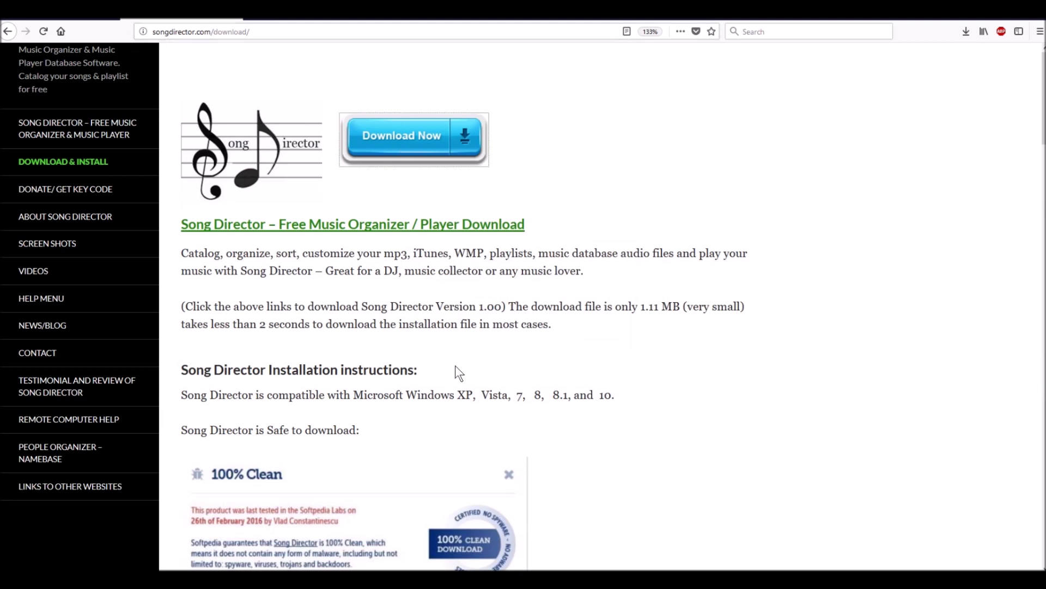
pyautogui.scroll(-5, 458, 370)
# Step: Open the 'Windows protected your PC' screenshot, song-director-install-message.png, at full size
pyautogui.scroll(-10, 462, 377)
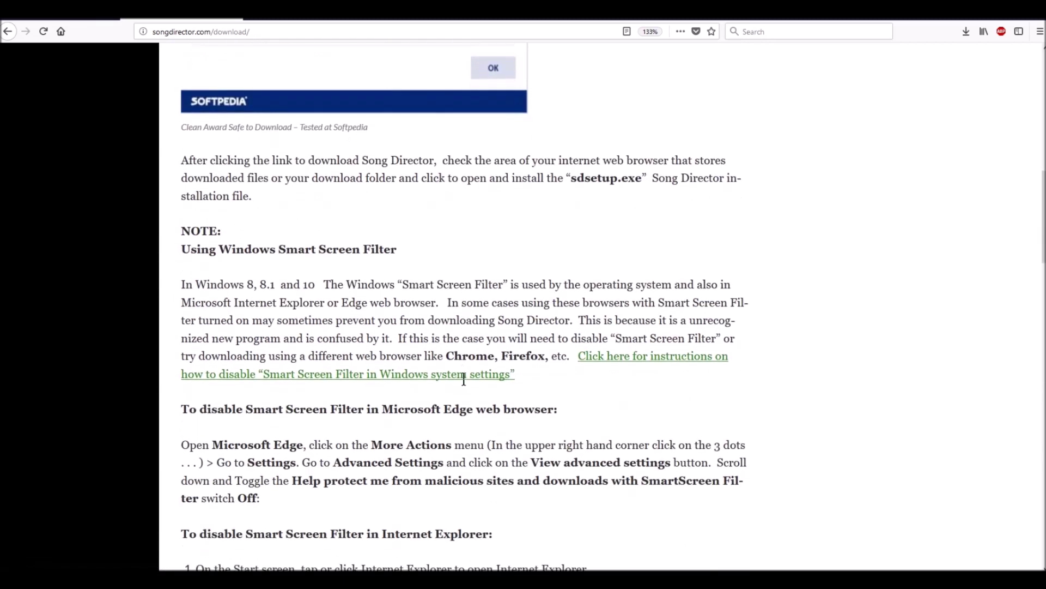
pyautogui.scroll(-10, 463, 381)
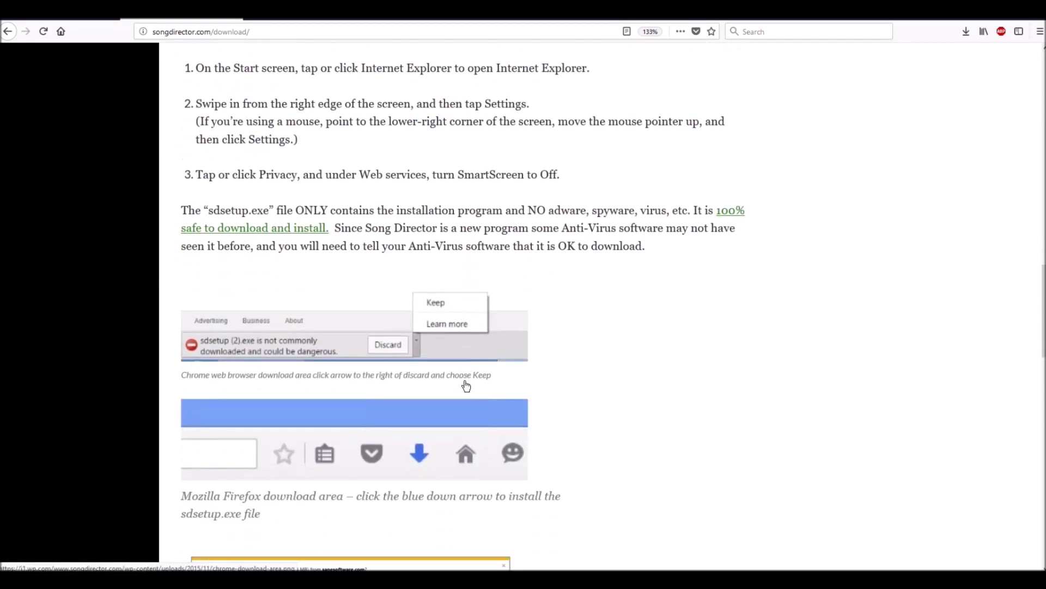
pyautogui.scroll(-3, 468, 388)
pyautogui.scroll(10, 469, 388)
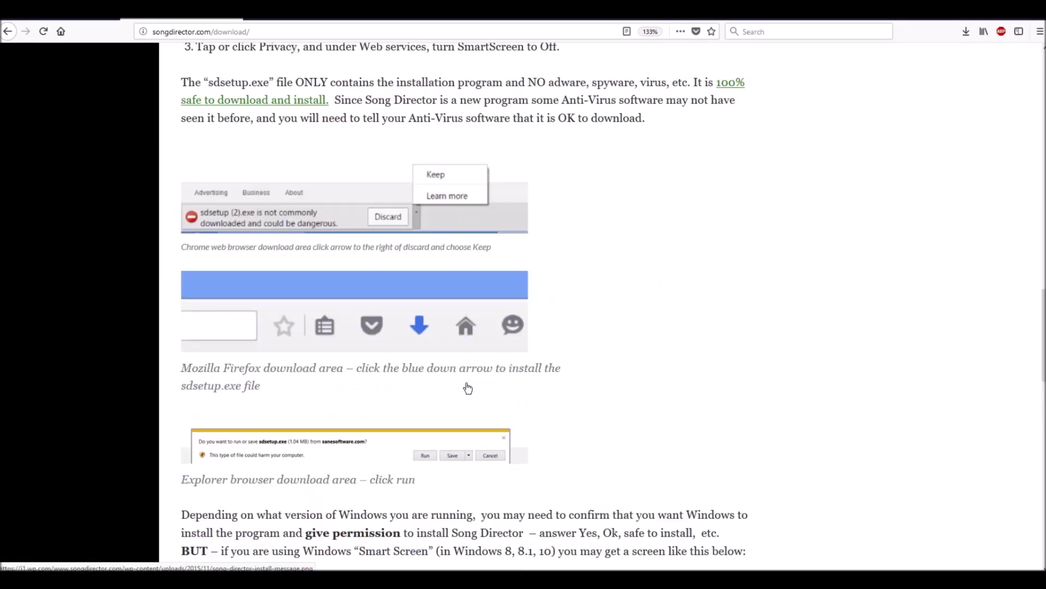
pyautogui.scroll(-5, 468, 388)
pyautogui.scroll(-5, 467, 388)
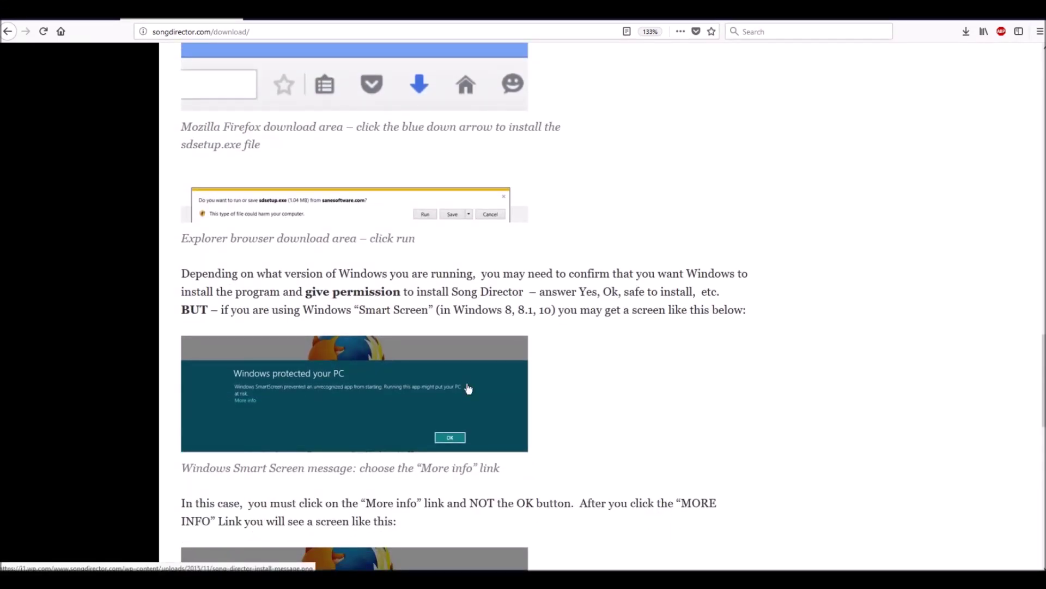
pyautogui.scroll(-3, 468, 388)
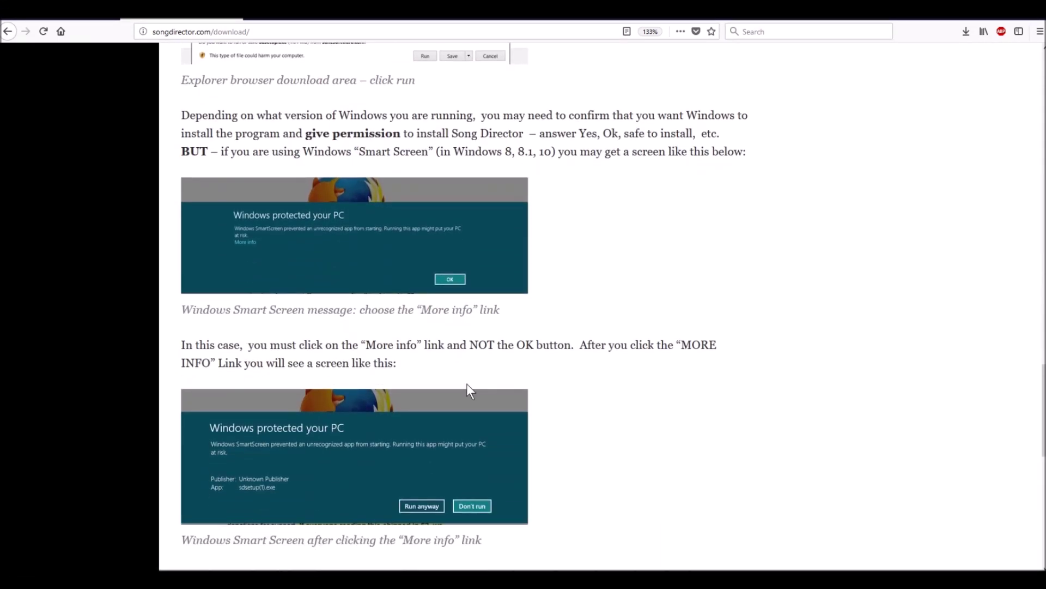
pyautogui.scroll(-2, 468, 388)
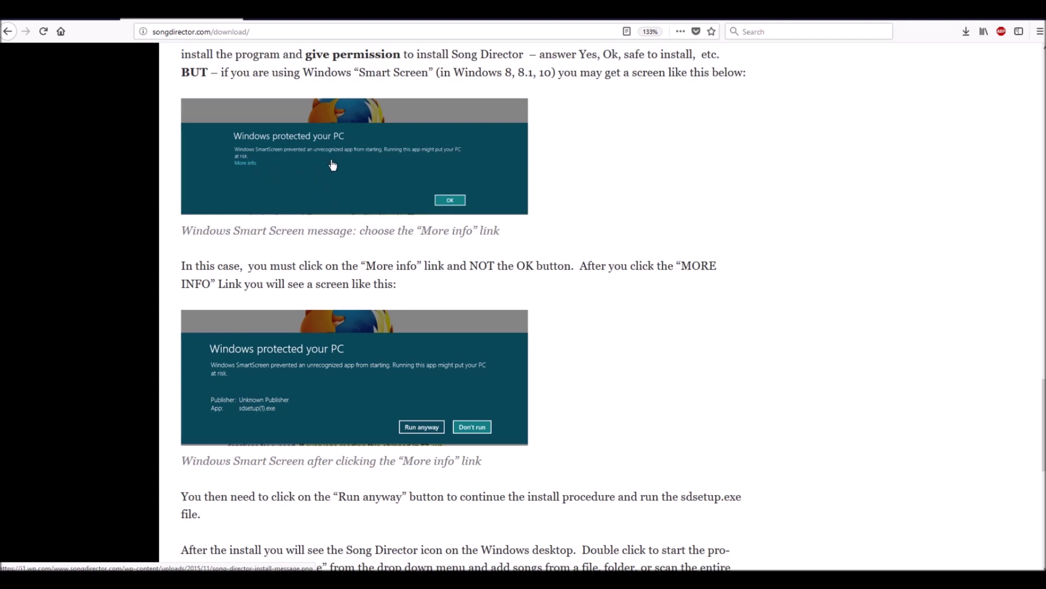
pyautogui.click(335, 172)
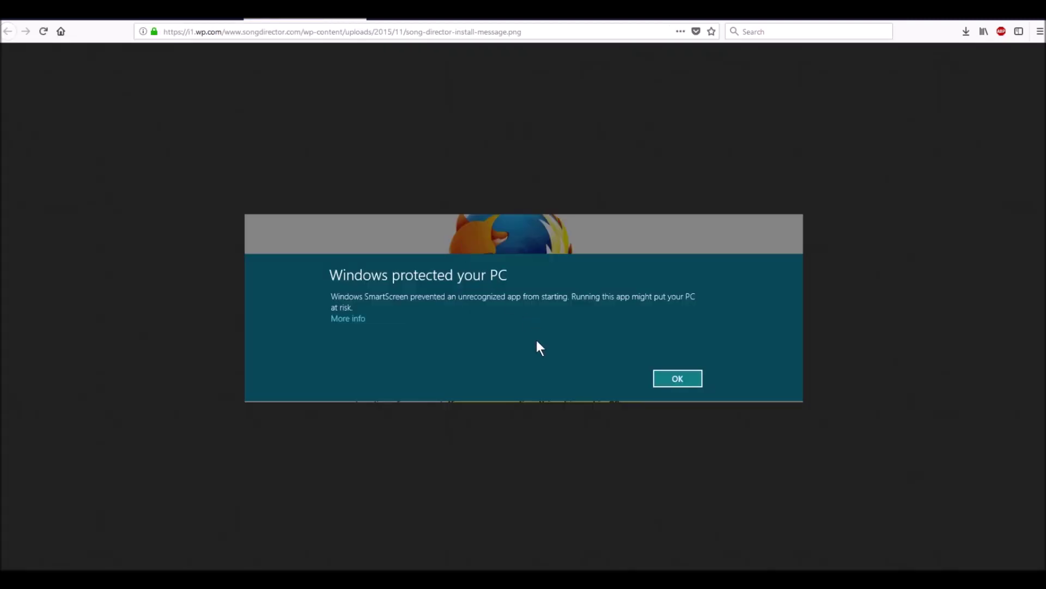